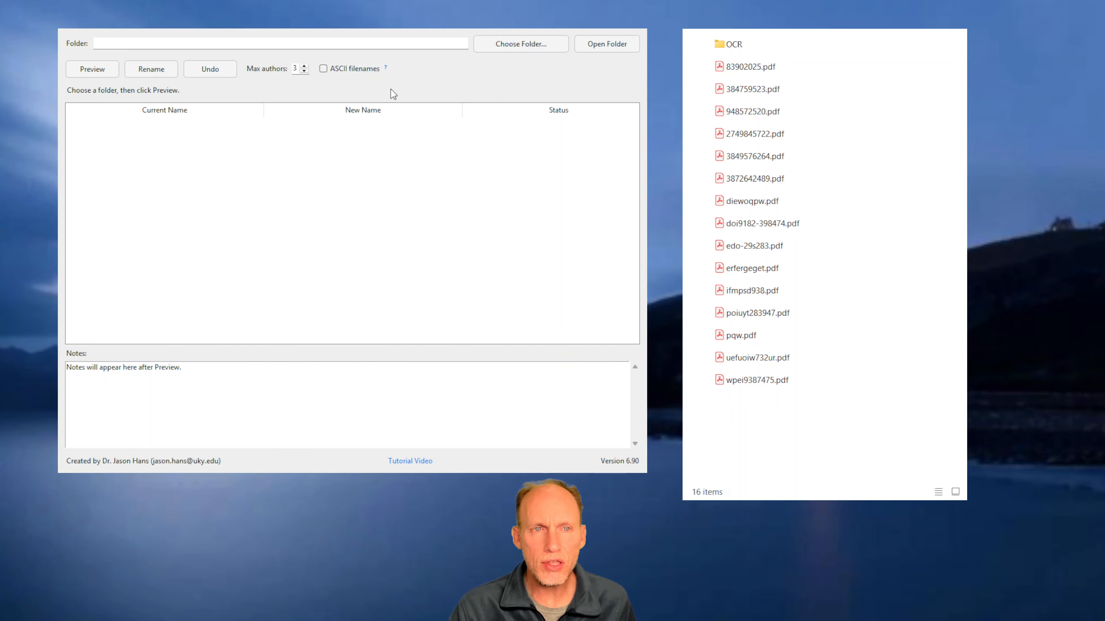
Choose C:/Temp as the folder to process and generate a preview of the proposed PDF names.
left_click(518, 45)
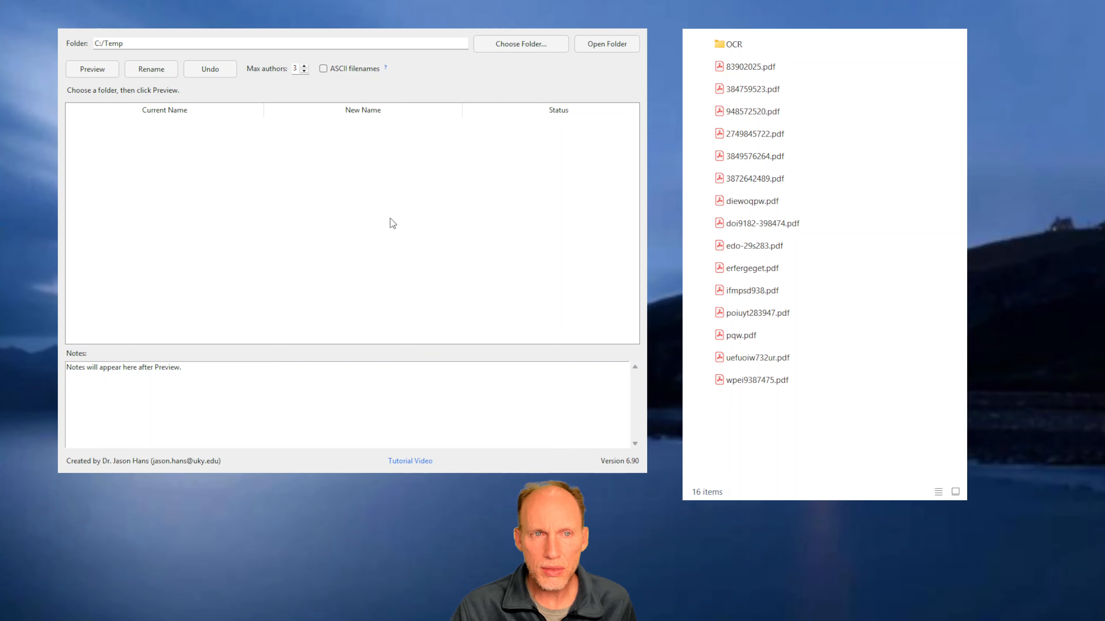
left_click(101, 71)
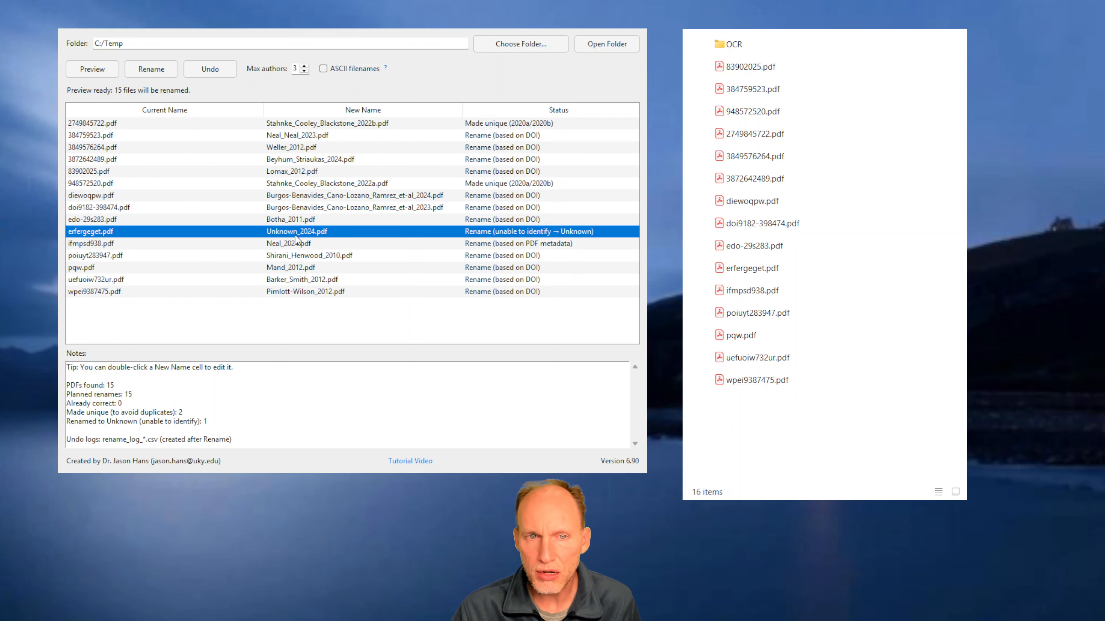
Change the proposed new name of erfergeget.pdf to Jones_2024.pdf.
double_click(295, 233)
left_click(298, 233)
key("shift+Home")
type("Jones")
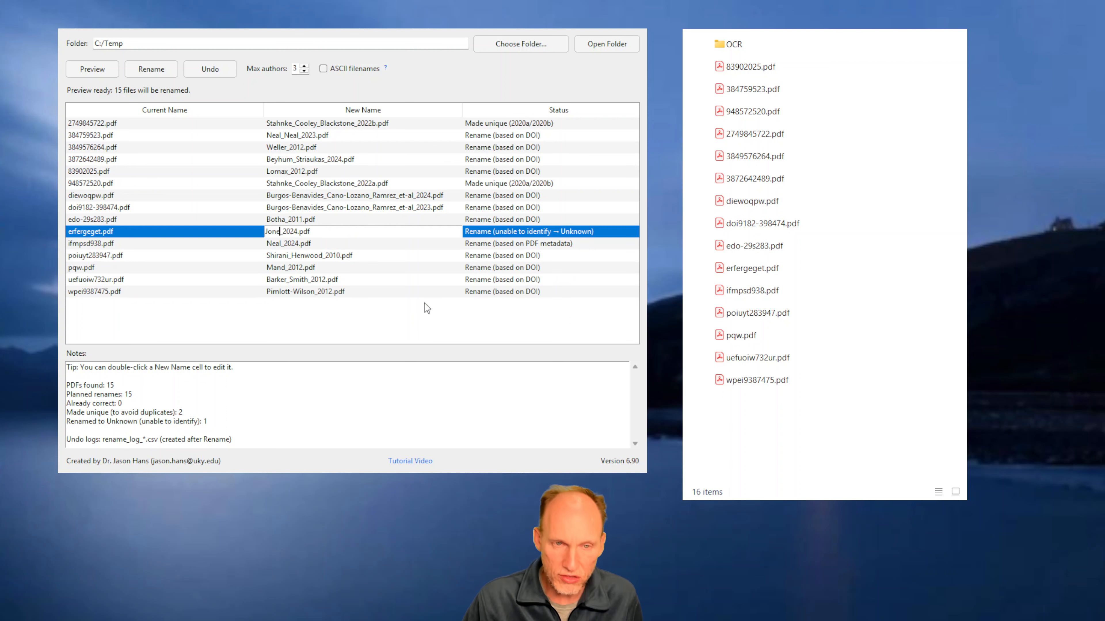
key("Return")
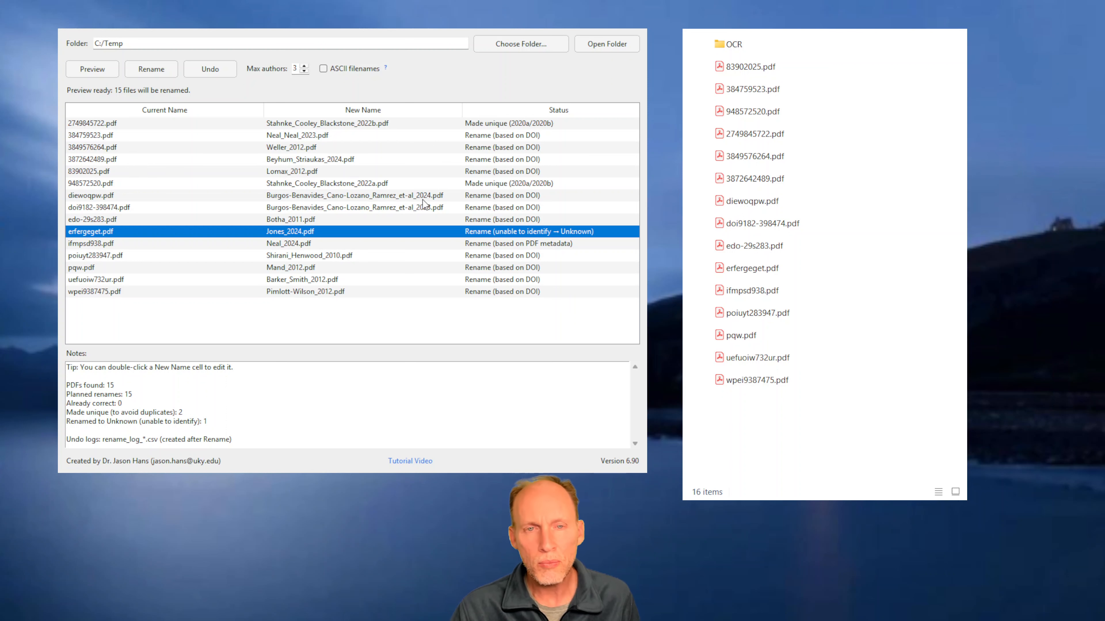
Set the maximum number of authors to 6, refresh the rename preview and narrow the New Name column.
left_click(304, 66)
left_click(305, 67)
left_click(304, 67)
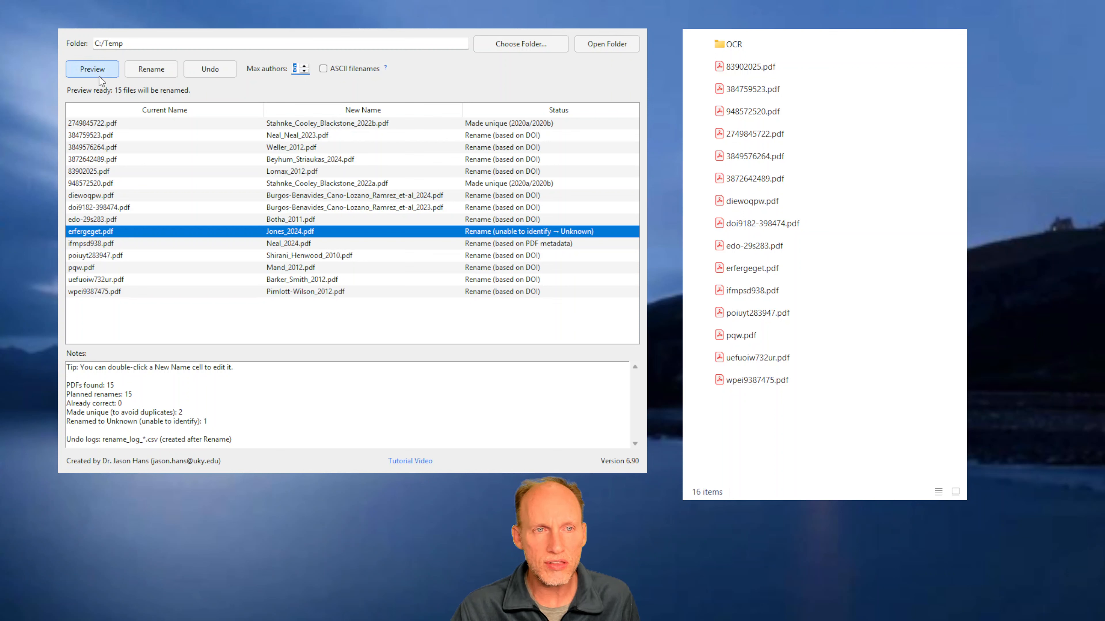
left_click(87, 72)
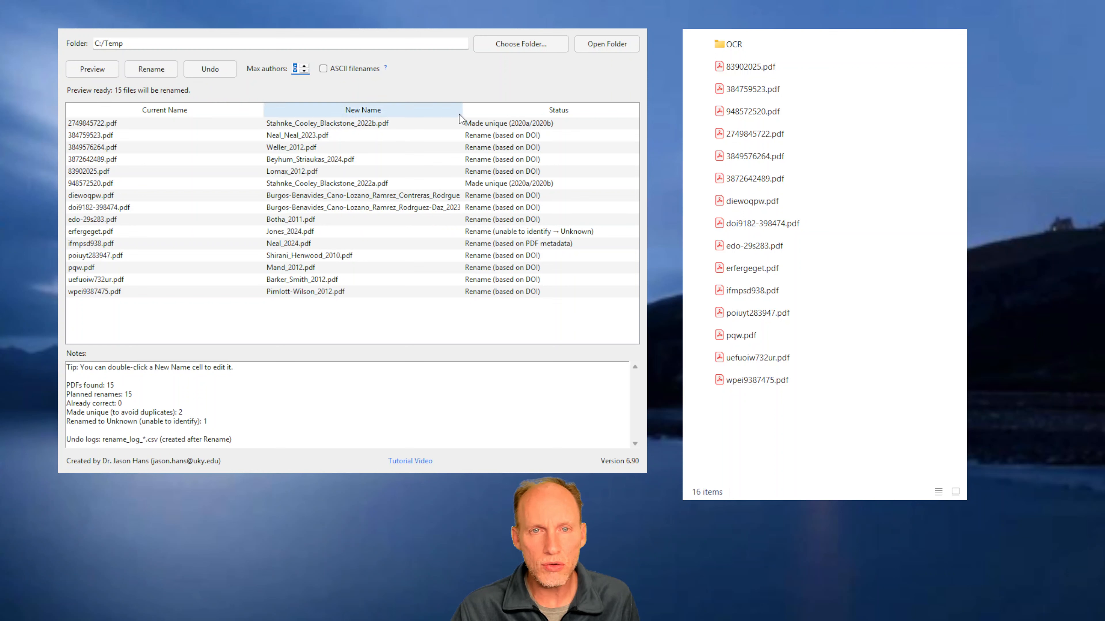
left_click_drag(462, 108, 405, 117)
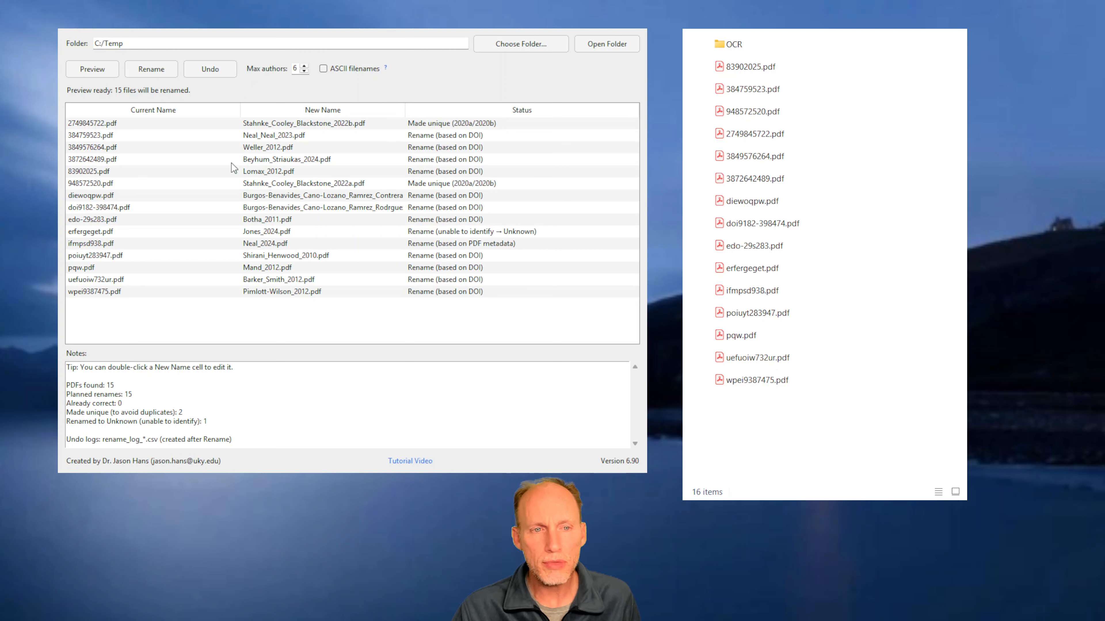
Set the maximum number of authors to 1 and refresh the preview of the new names.
left_click(305, 71)
left_click(305, 71)
left_click(304, 71)
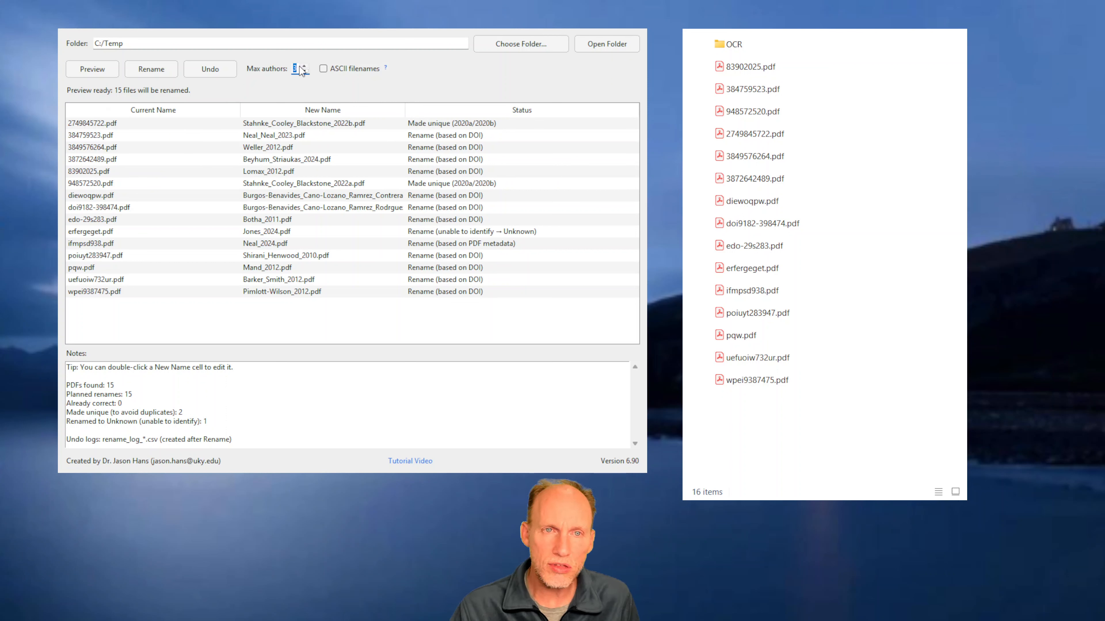
left_click(304, 71)
left_click(304, 71)
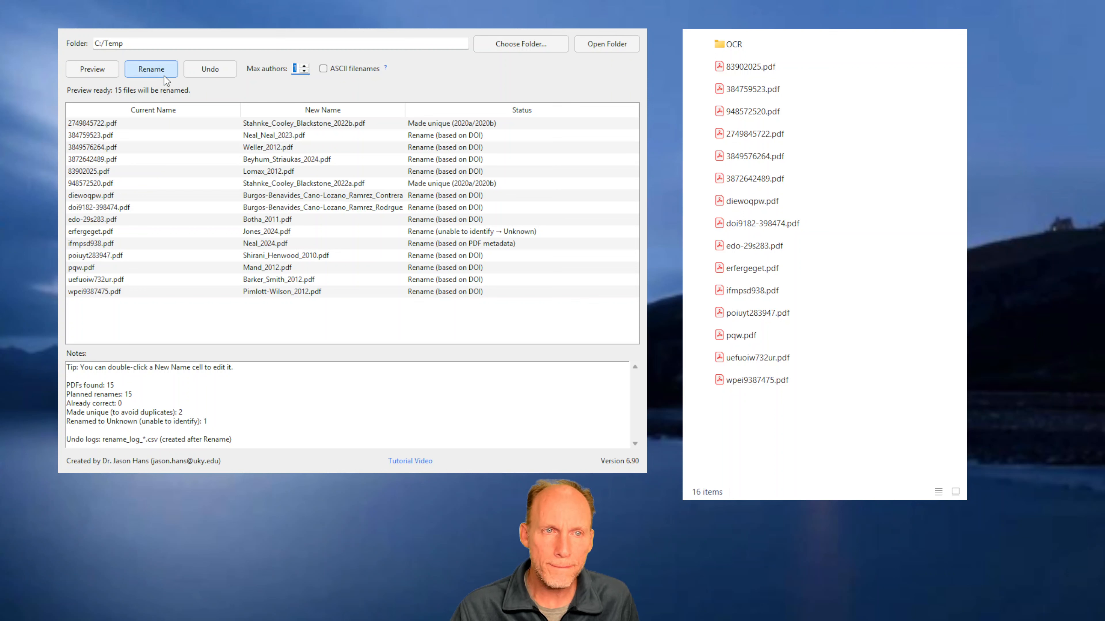
left_click(88, 72)
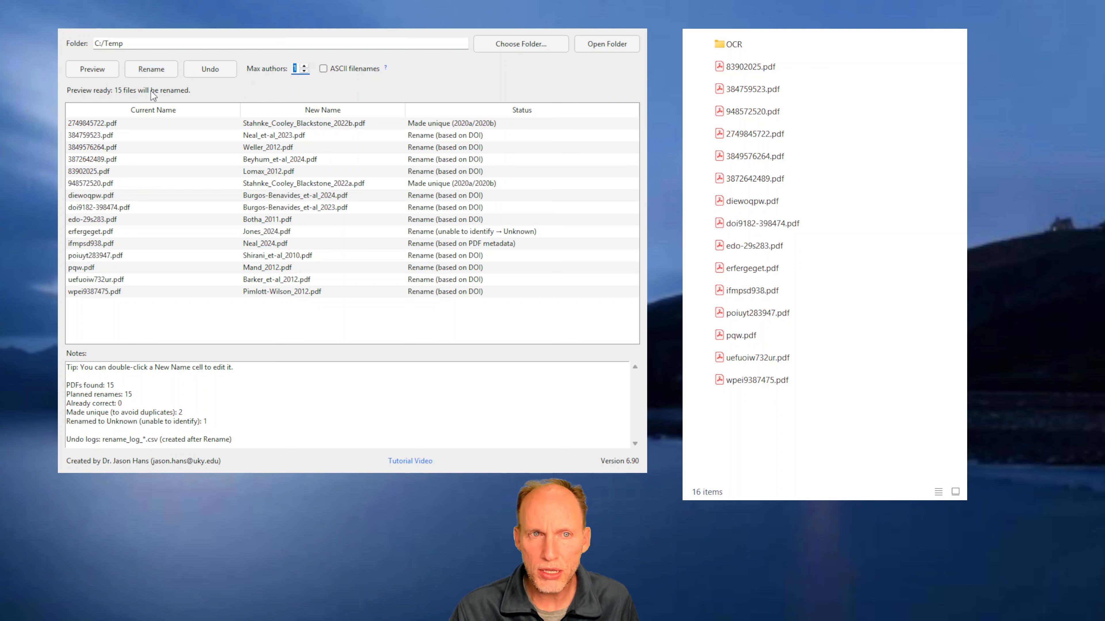
Apply the previewed renames to the PDFs in C:/Temp and undo that batch rename.
left_click(427, 293)
left_click(427, 288)
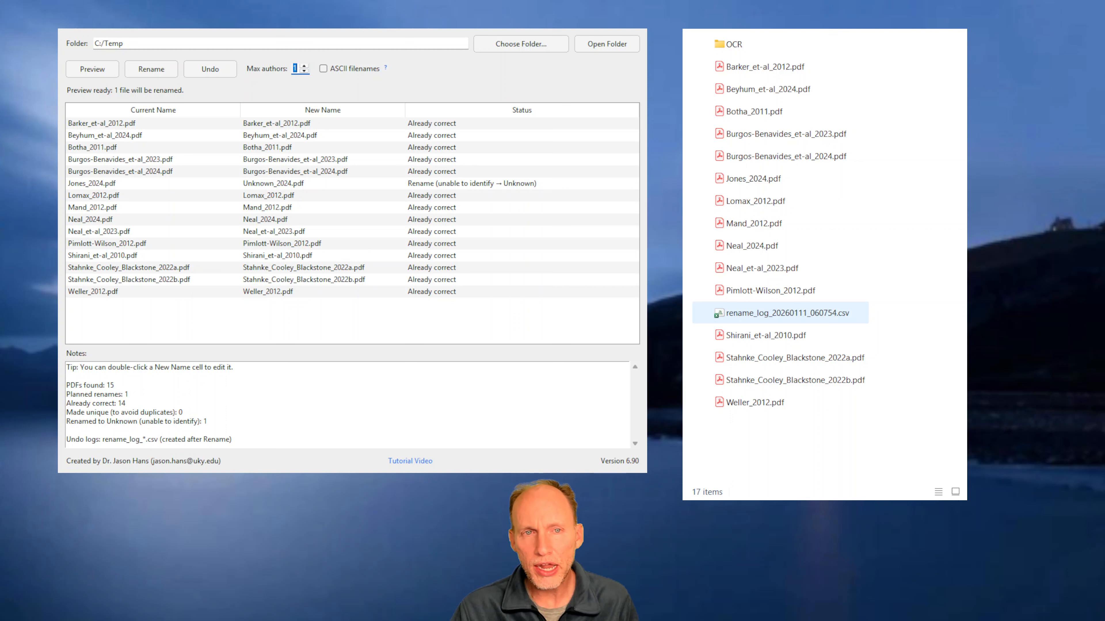
left_click(207, 69)
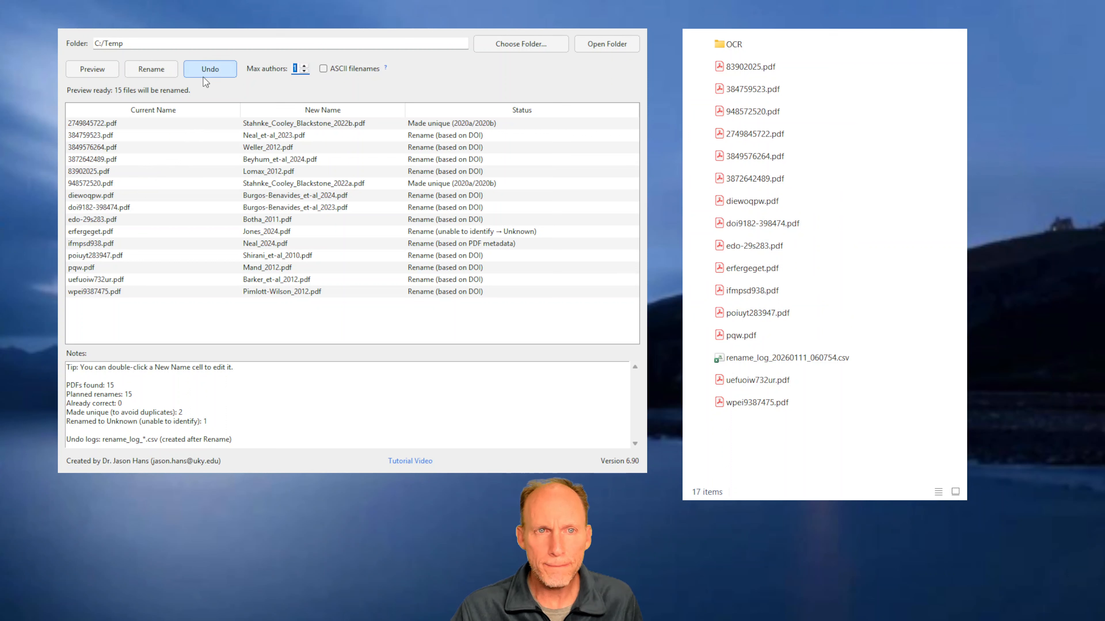
Set the maximum number of authors to 4, refresh the preview and rename the PDFs in C:/Temp.
left_click(303, 66)
left_click(304, 66)
left_click(303, 66)
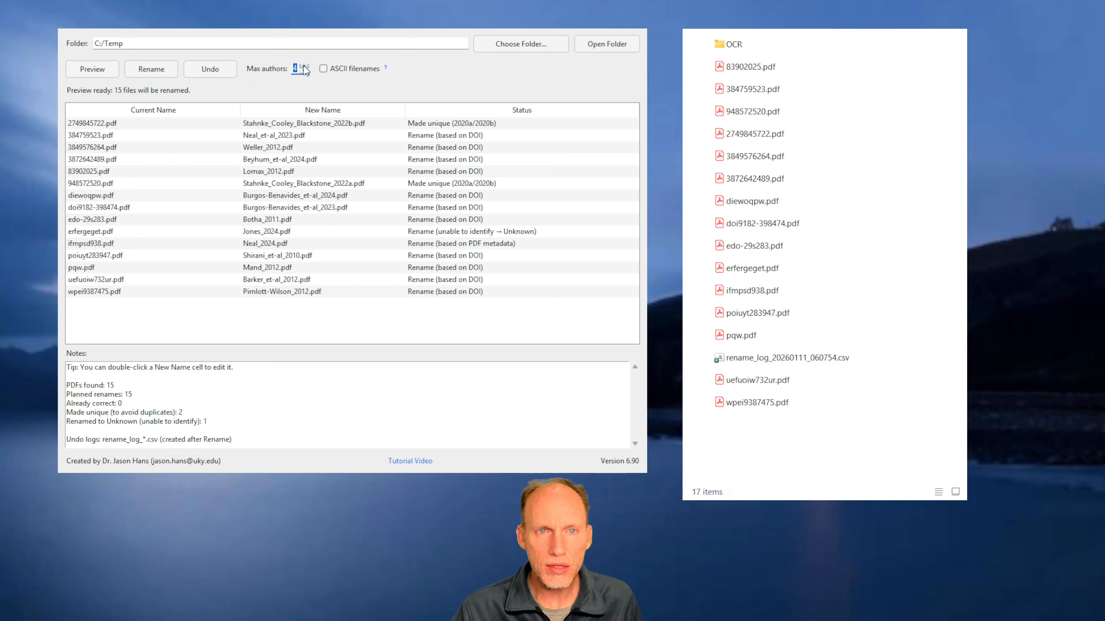
left_click(97, 72)
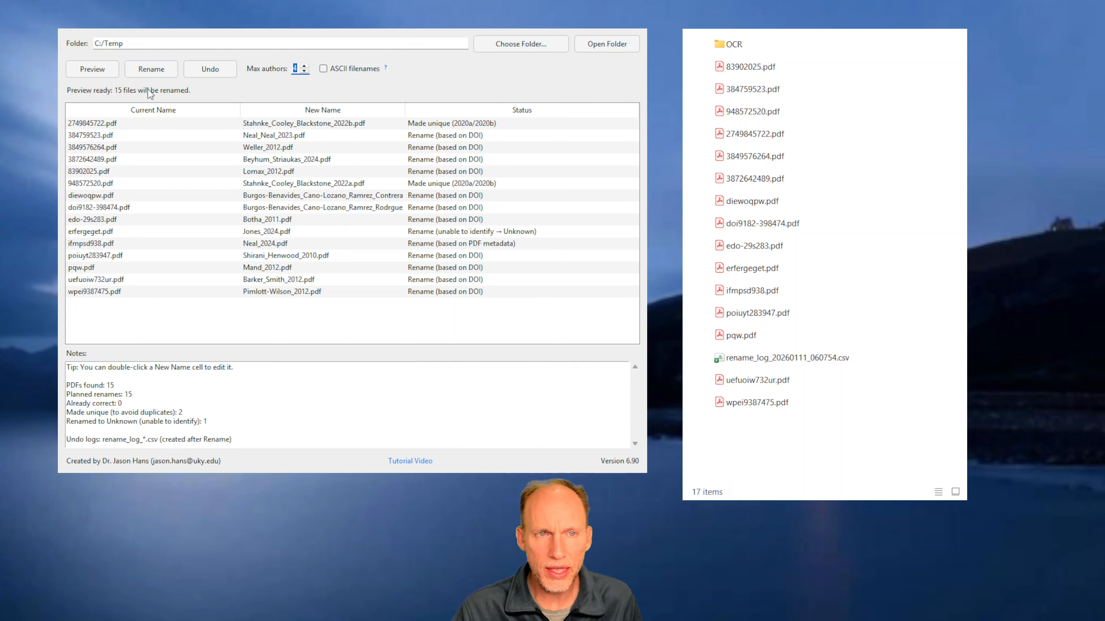
left_click(417, 307)
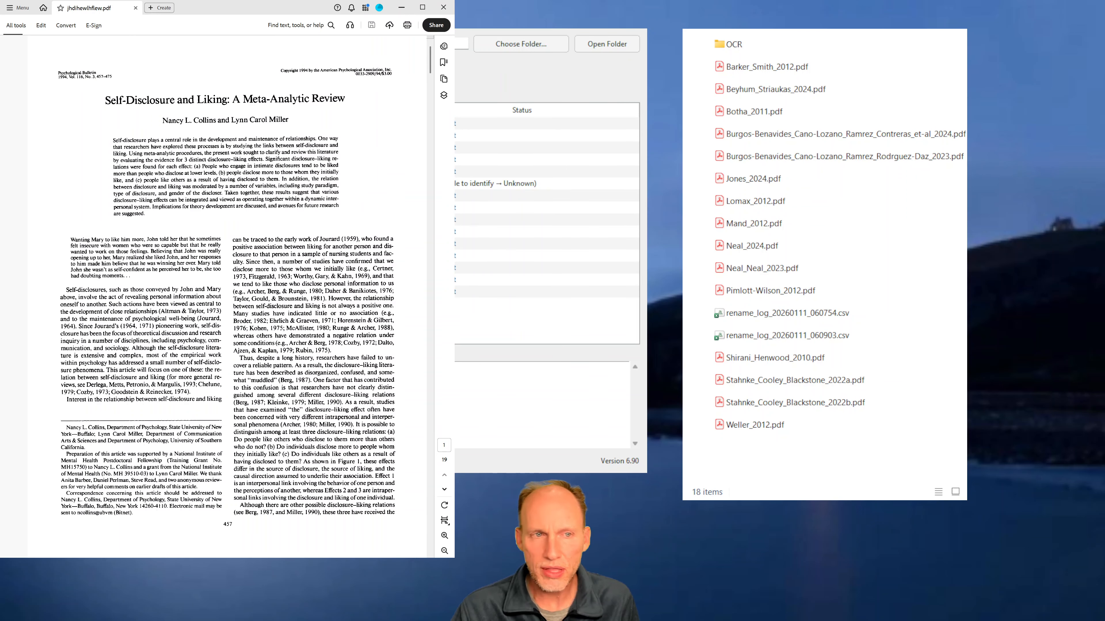
In the open article PDF, test whether the title, author line and abstract on the first page can be selected as text.
left_click(295, 71)
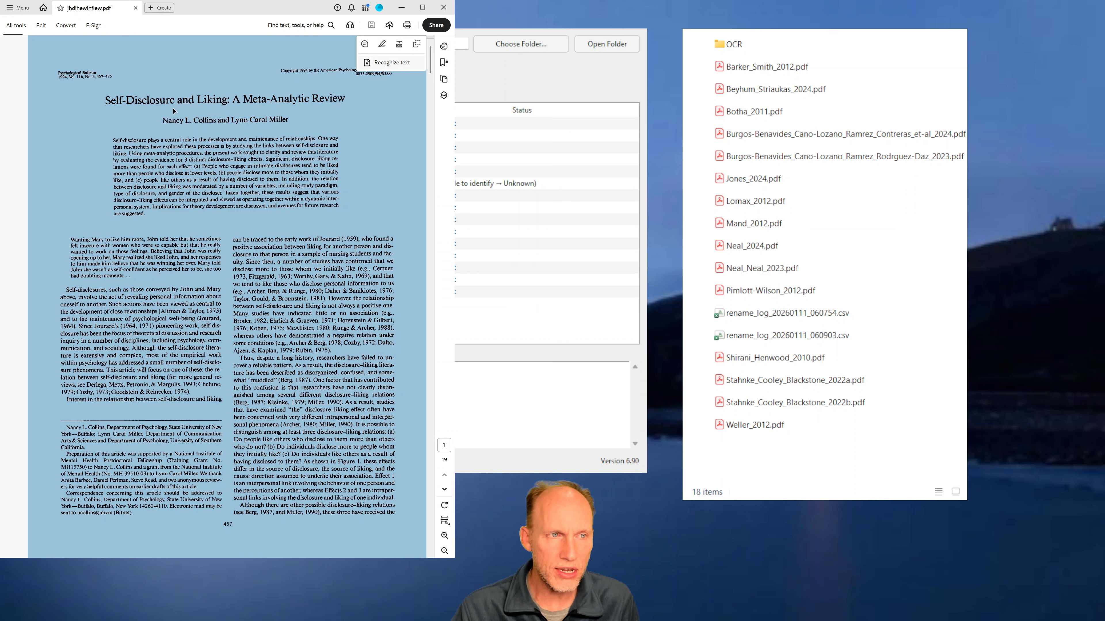
left_click(156, 120)
left_click_drag(124, 138, 289, 206)
left_click(119, 137)
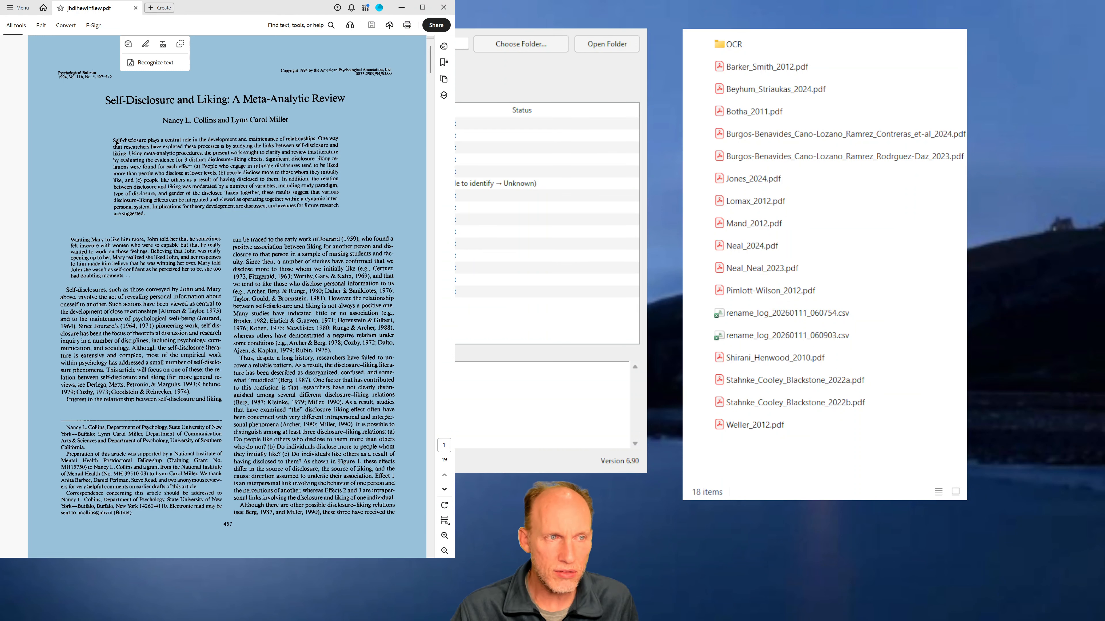
left_click(119, 137)
left_click_drag(123, 137, 182, 185)
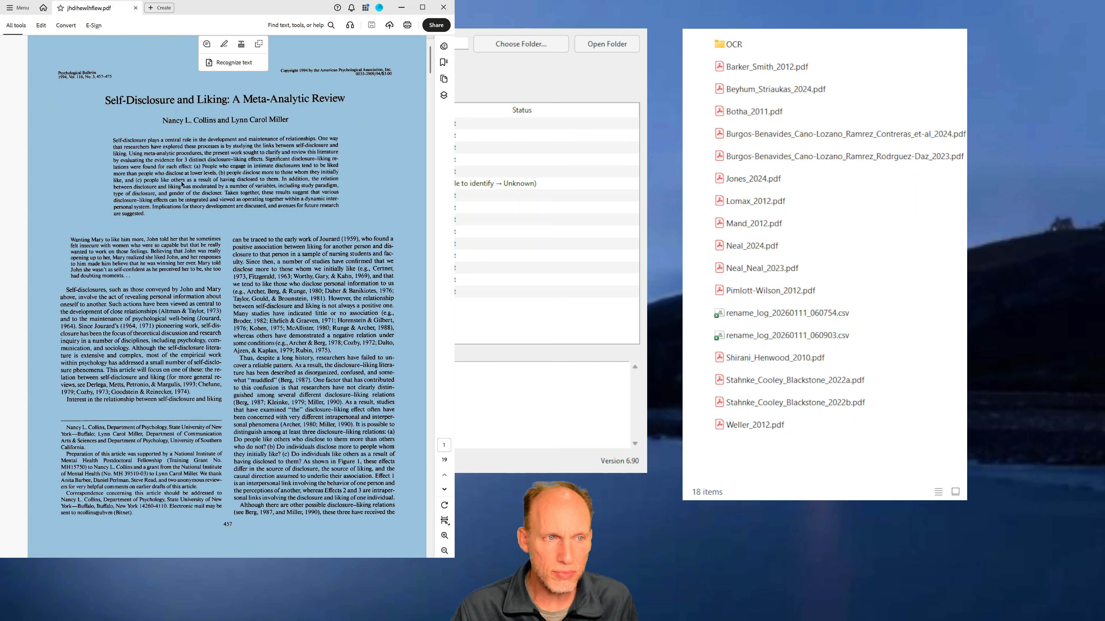
left_click(119, 138)
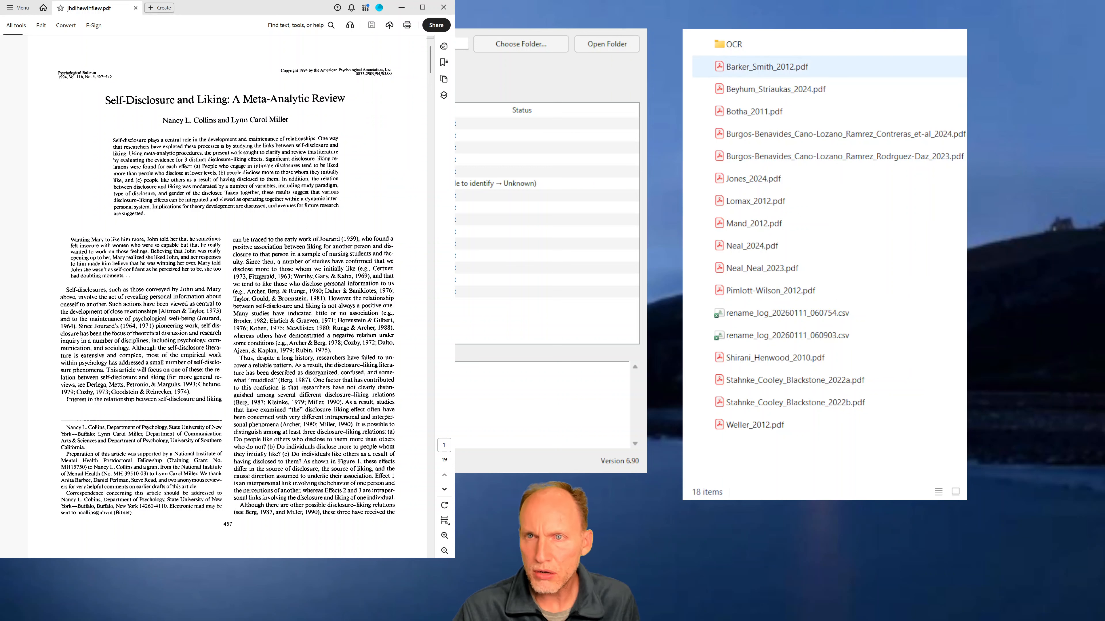
Open the OCR folder and change the proposed new name of 2849372.pdf to Cooper_2025.pdf.
double_click(734, 44)
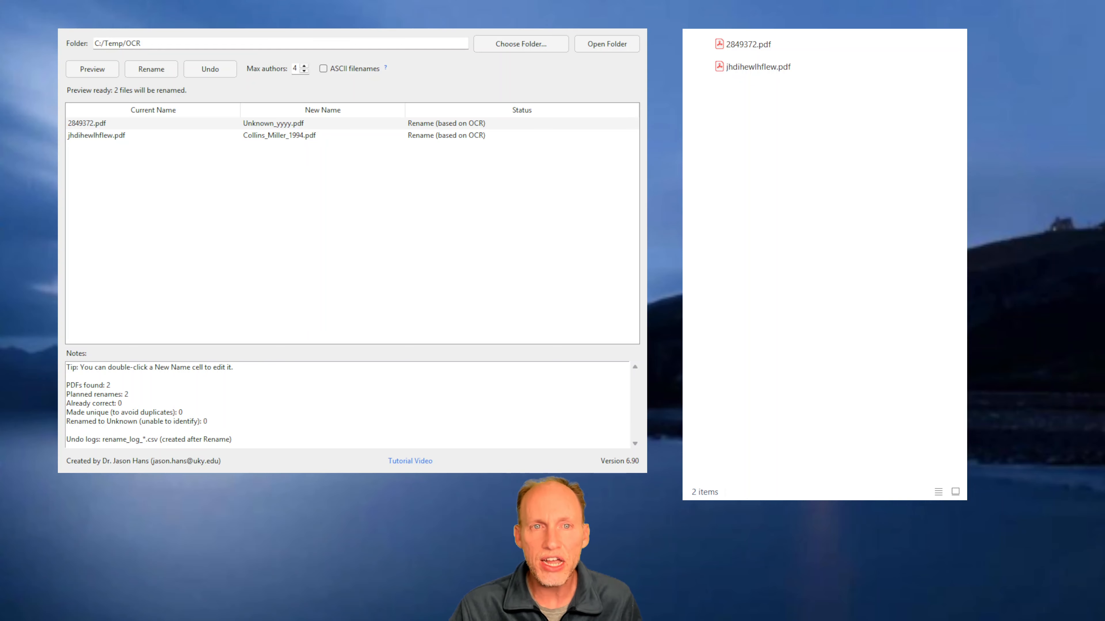
double_click(285, 125)
left_click(288, 126)
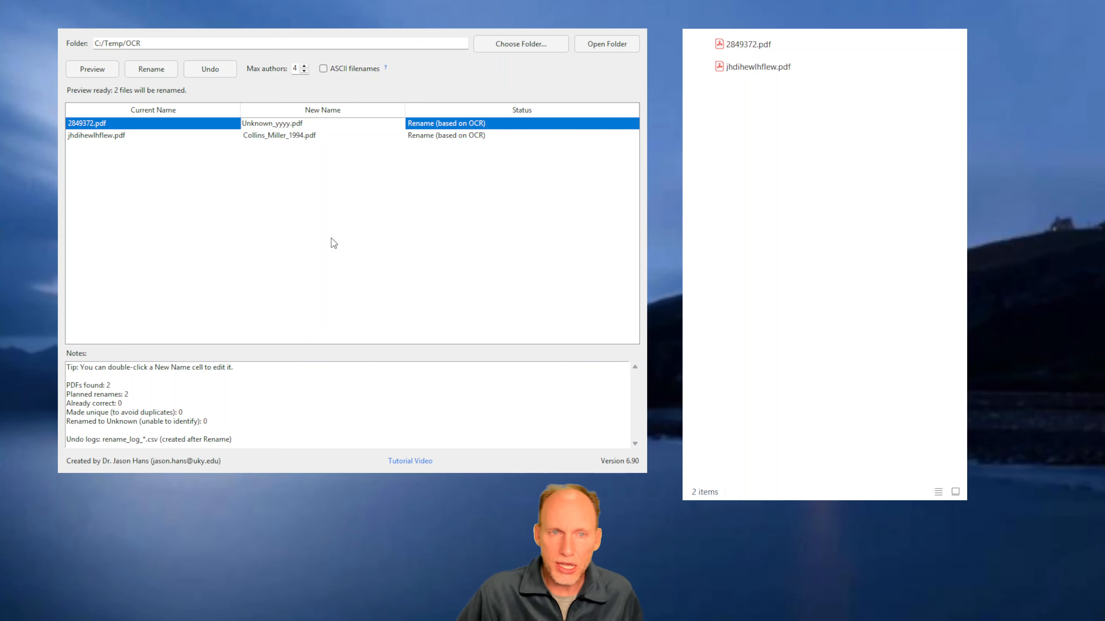
key("shift+Home")
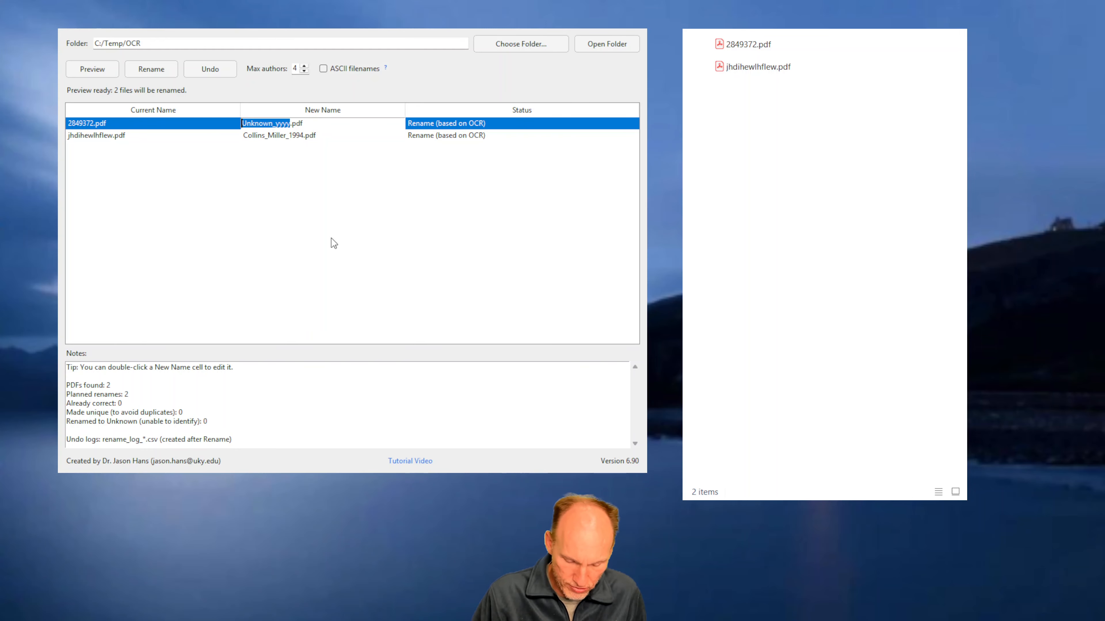
type("Cooper")
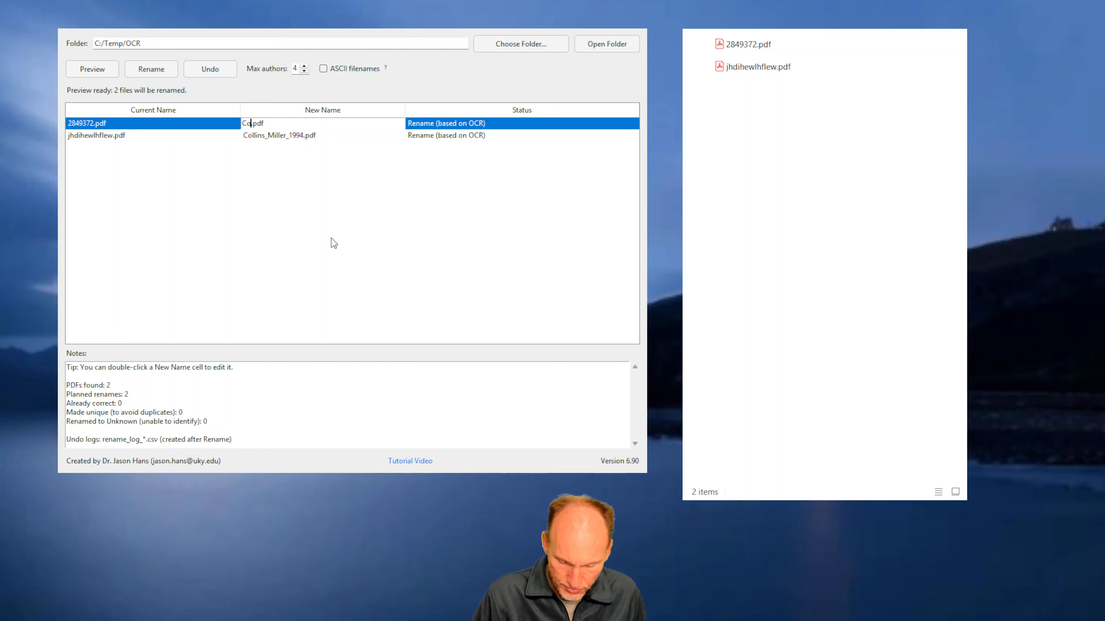
type("_202")
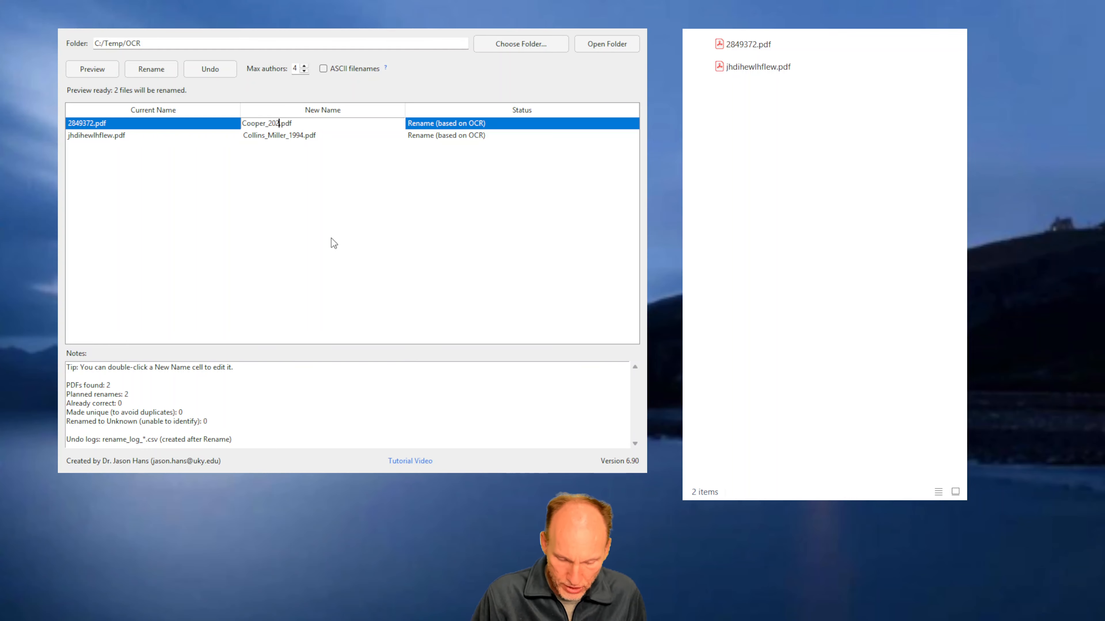
type("5")
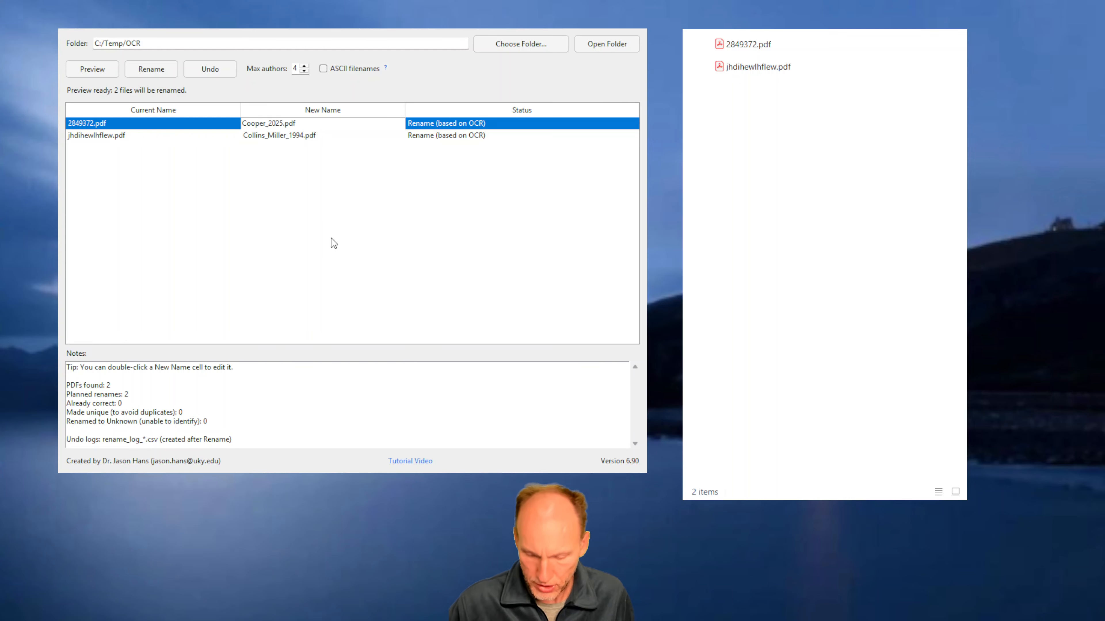
key("Return")
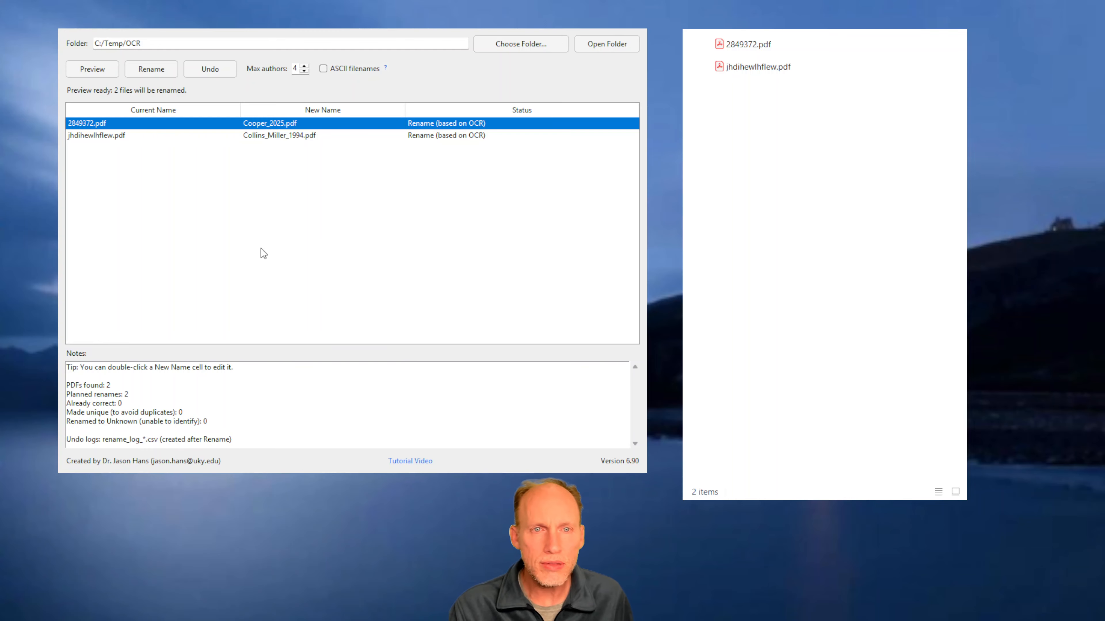